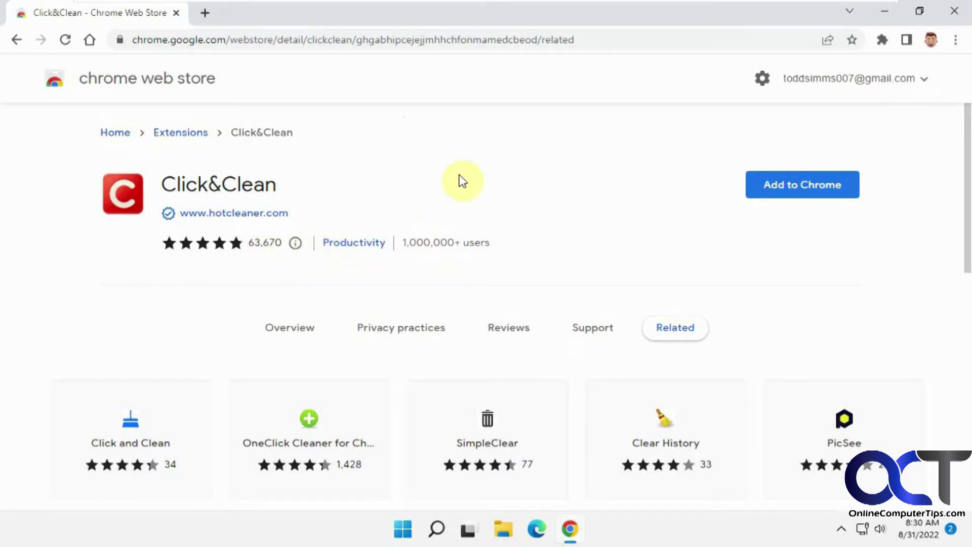
- Choose Add to Chrome on the Click&Clean store page to bring up its permission prompt
{"action": "left_click", "coordinate": [784, 190]}
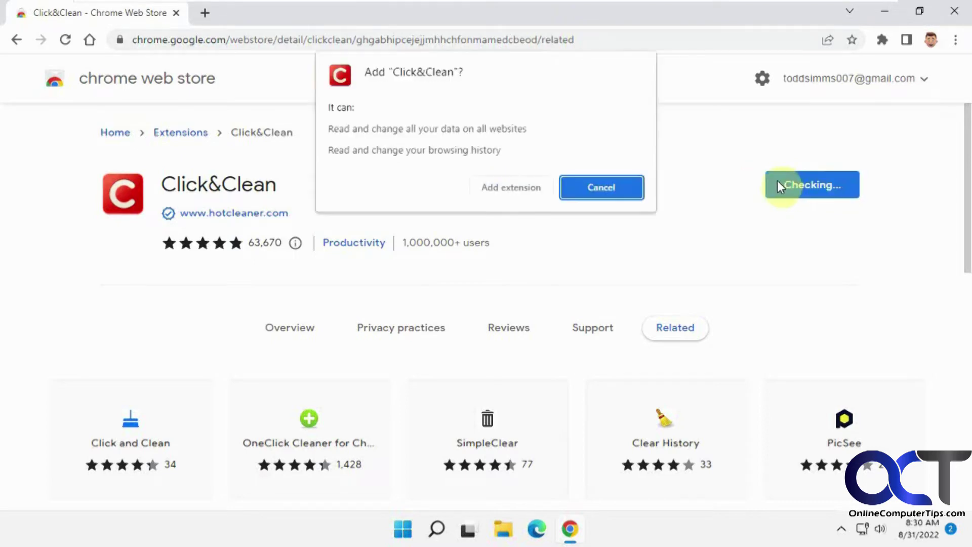
- Confirm installing Click&Clean, close its hotcleaner.com welcome tab, and pin it to the toolbar
{"action": "left_click", "coordinate": [517, 188]}
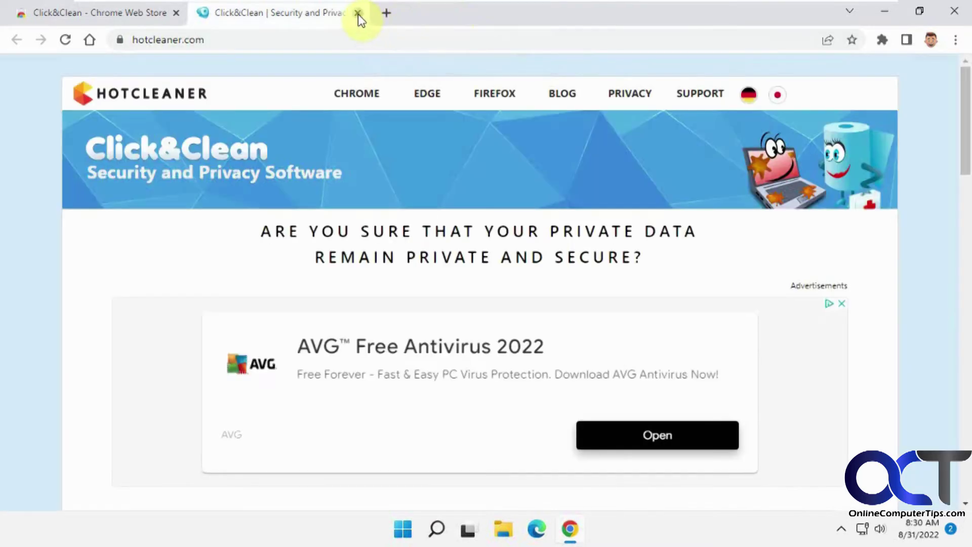
{"action": "left_click", "coordinate": [357, 14]}
{"action": "left_click", "coordinate": [882, 40]}
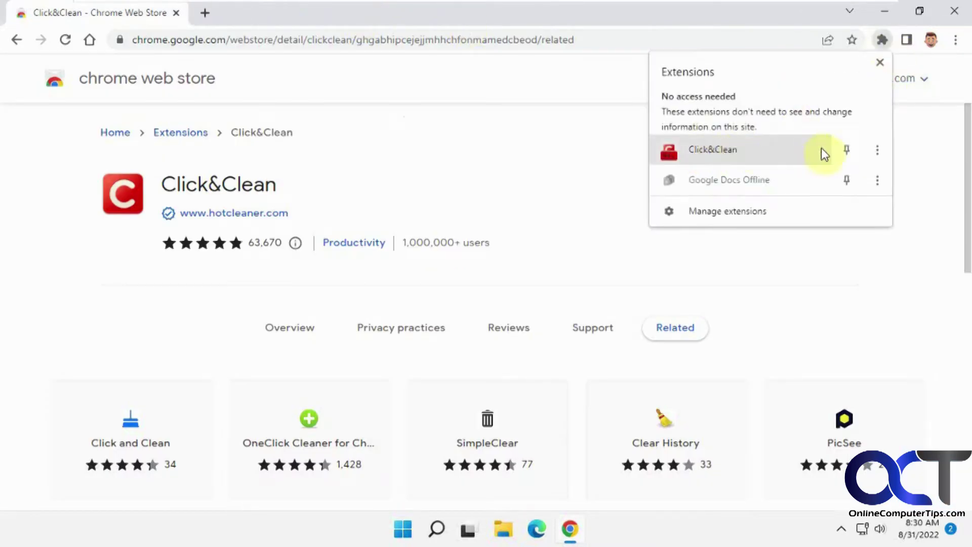
{"action": "left_click", "coordinate": [845, 150]}
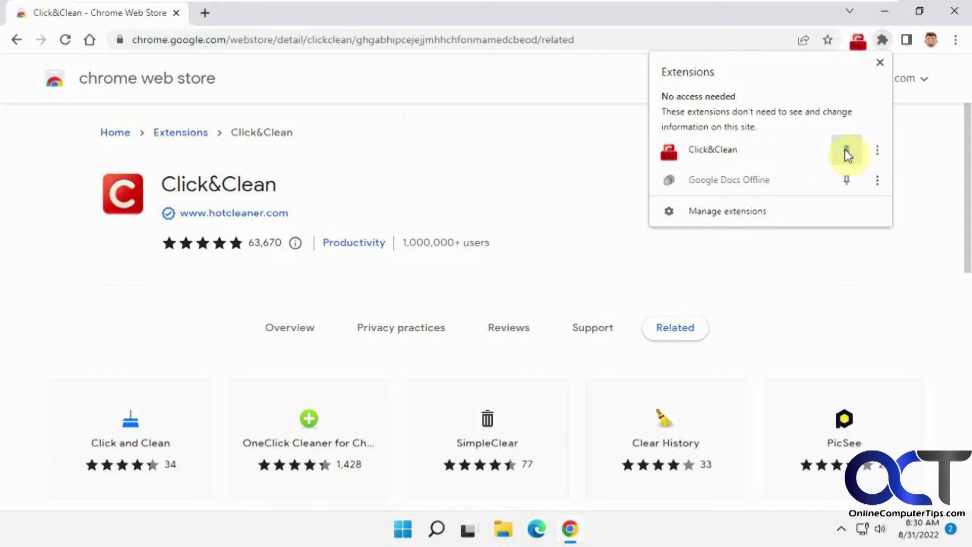
{"action": "left_click", "coordinate": [924, 159]}
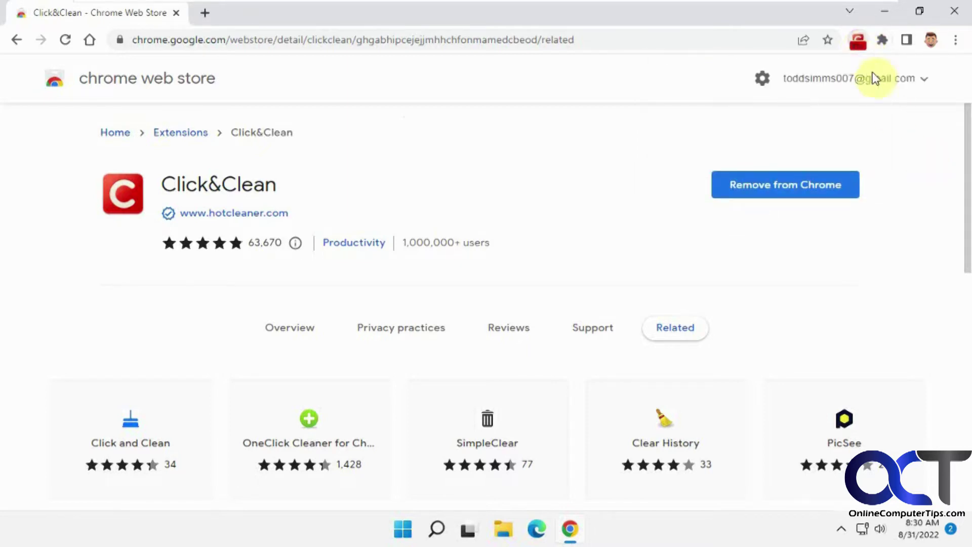
{"action": "left_click", "coordinate": [859, 42]}
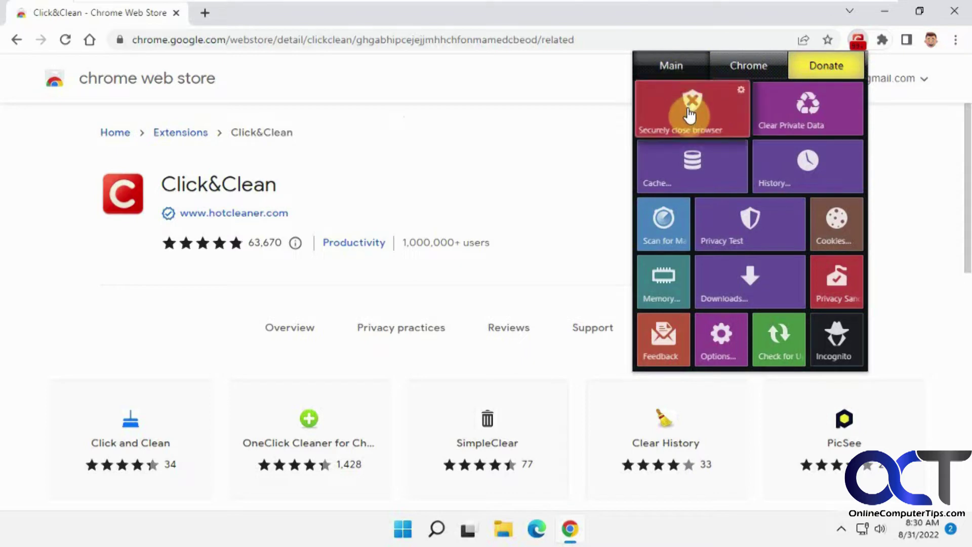
- Review the Securely close browser settings, scrolling through the data types it wipes
{"action": "mouse_move", "coordinate": [738, 96]}
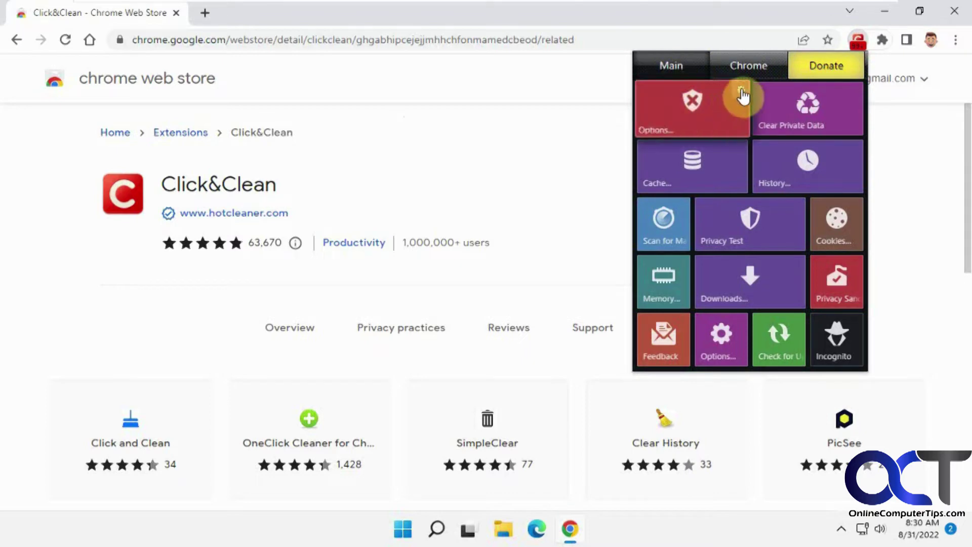
{"action": "left_click", "coordinate": [743, 96]}
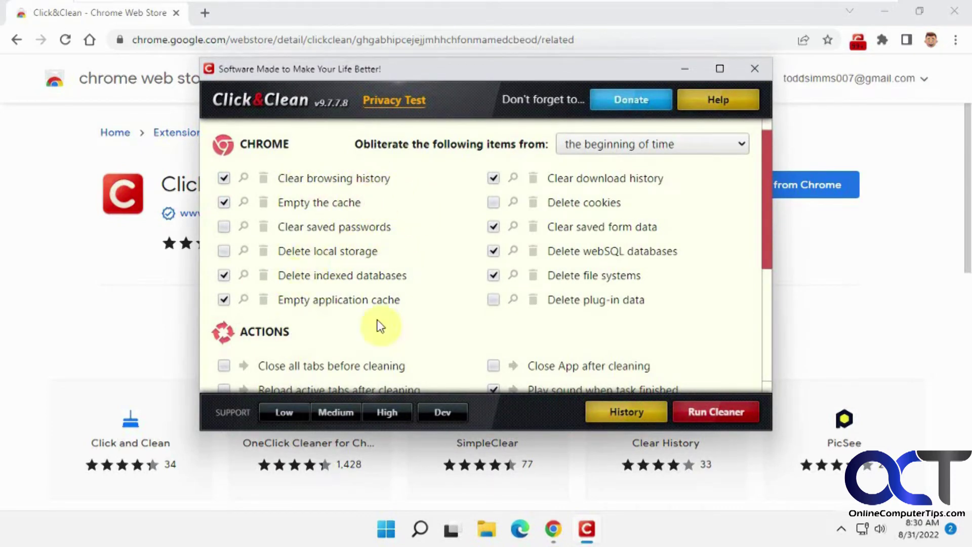
{"action": "scroll", "coordinate": [418, 299], "scroll_direction": "down", "scroll_amount": 2}
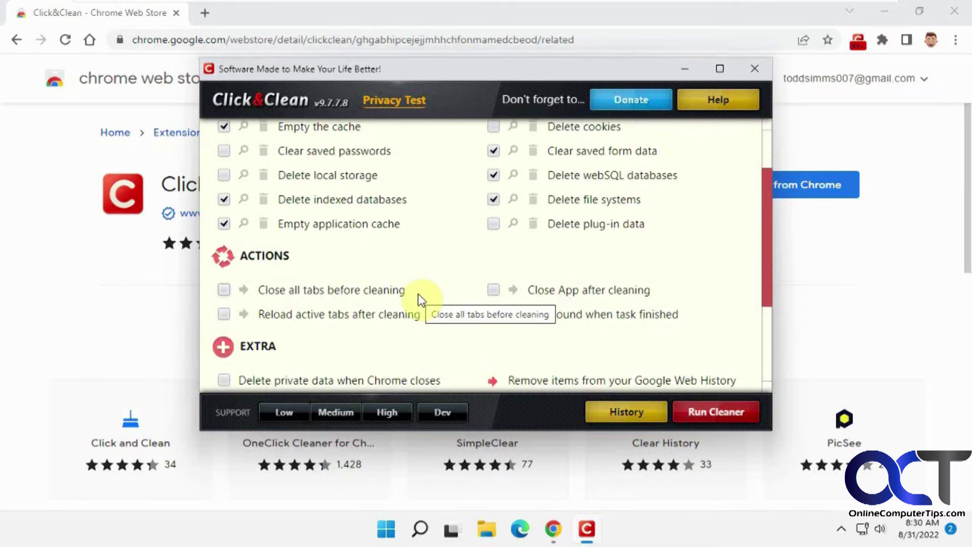
{"action": "scroll", "coordinate": [388, 336], "scroll_direction": "down", "scroll_amount": 4}
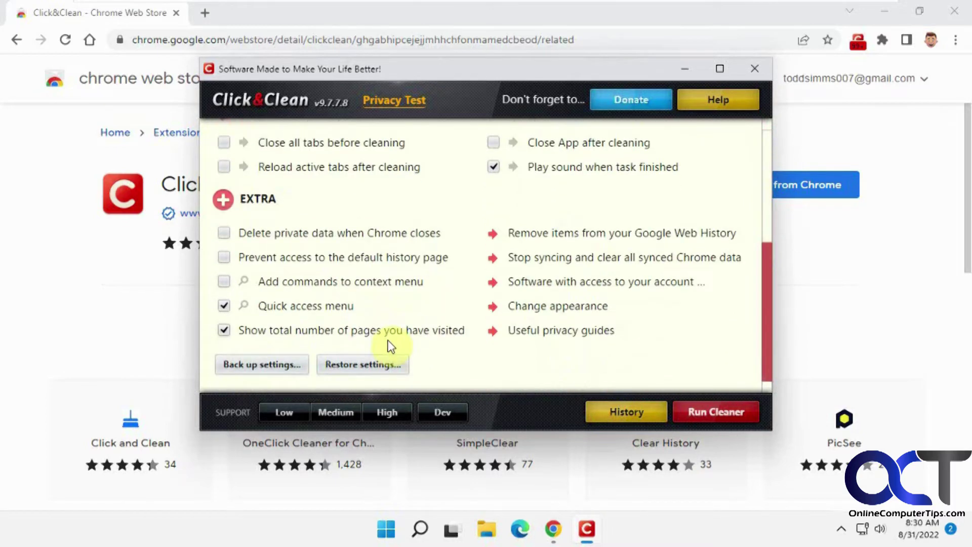
{"action": "scroll", "coordinate": [390, 346], "scroll_direction": "up", "scroll_amount": 4}
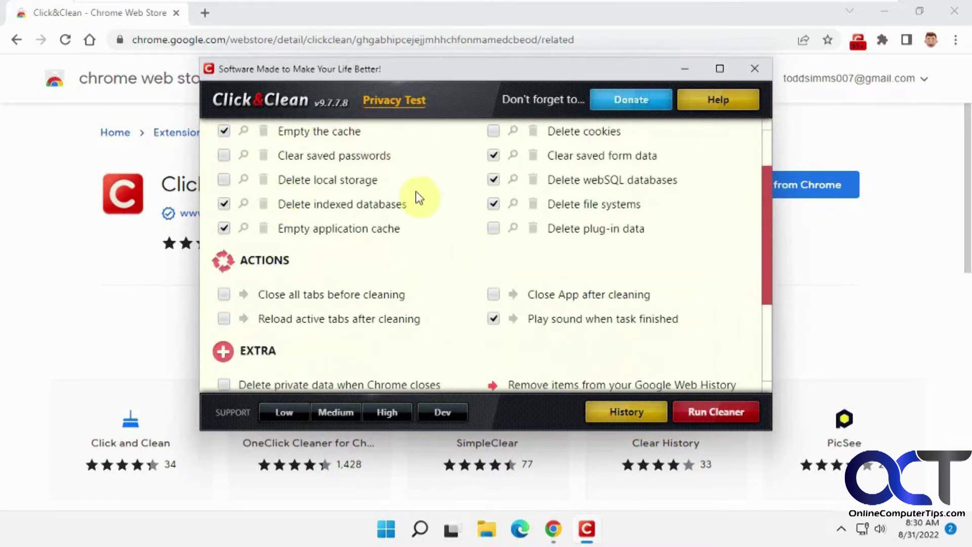
{"action": "left_click", "coordinate": [753, 69]}
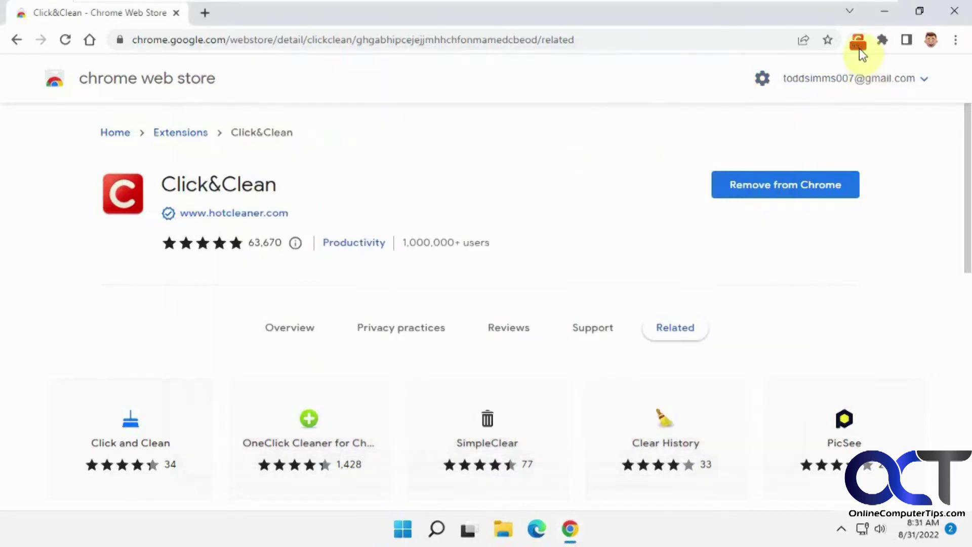
- Review the Clear Private Data settings from the Click&Clean popup, then close them
{"action": "left_click", "coordinate": [858, 43]}
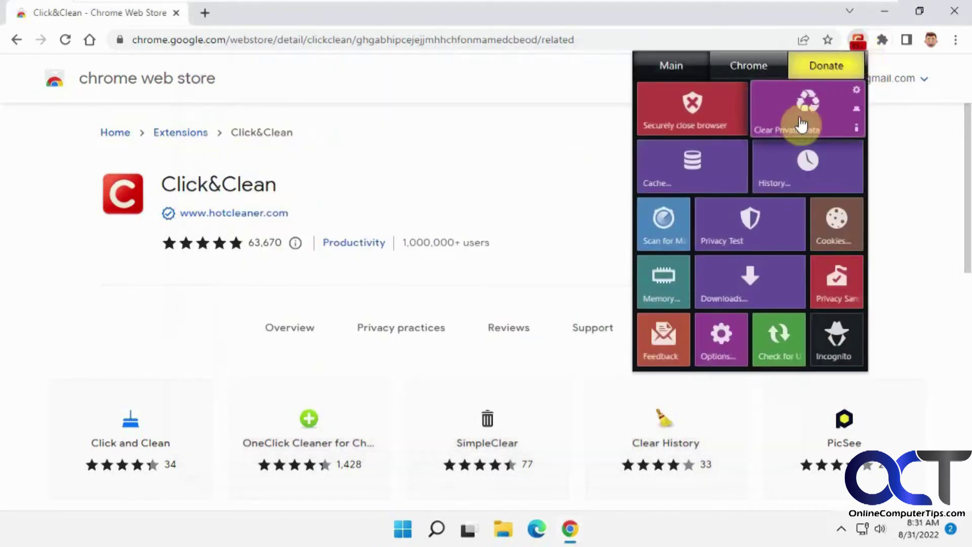
{"action": "left_click", "coordinate": [856, 91]}
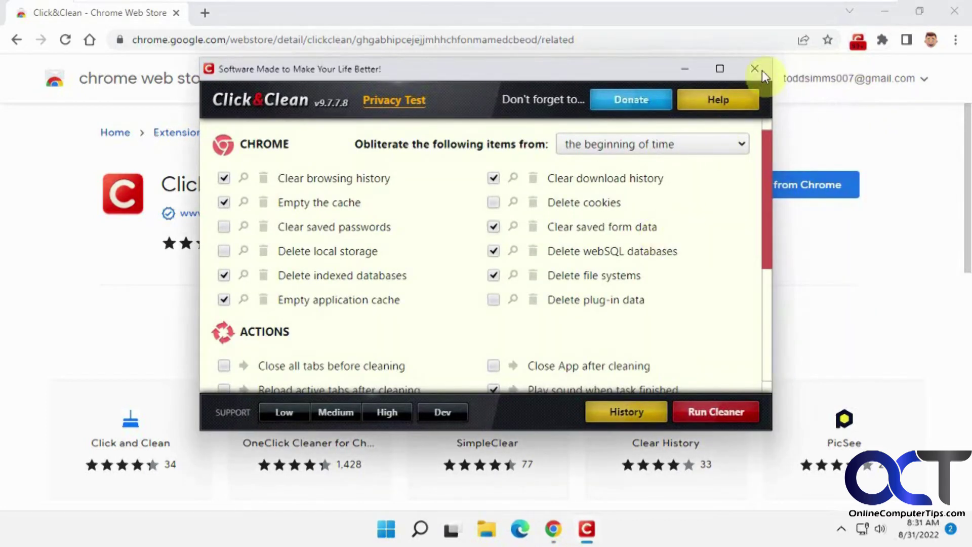
{"action": "left_click", "coordinate": [757, 69]}
- Run Quick Scan for Malware in Windows Security, then close it and the hotcleaner.com tab
{"action": "left_click", "coordinate": [858, 43]}
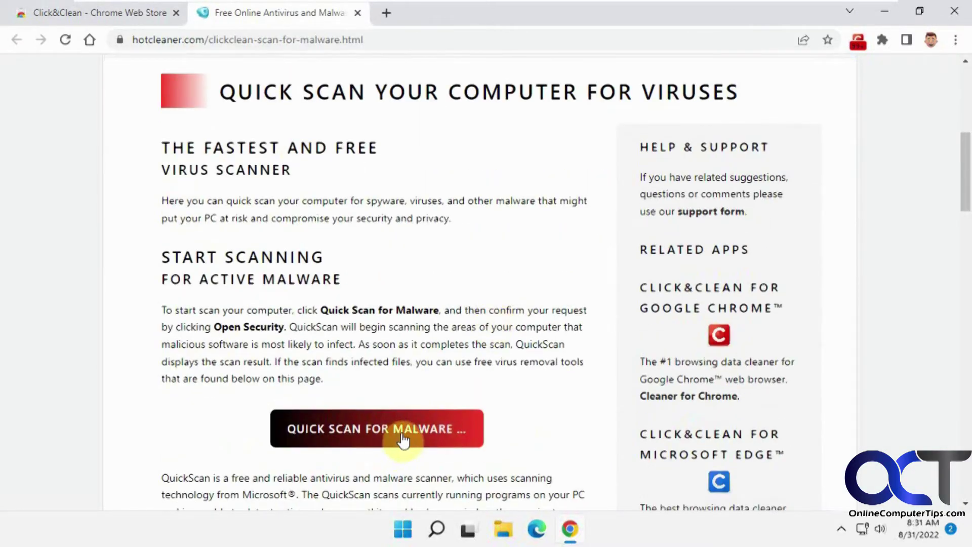
{"action": "scroll", "coordinate": [403, 339], "scroll_direction": "down", "scroll_amount": 2}
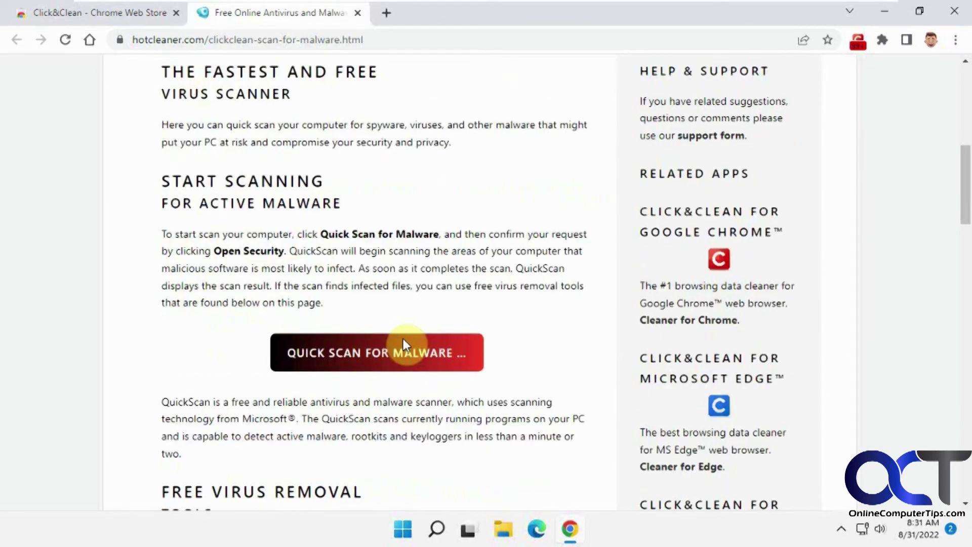
{"action": "left_click", "coordinate": [403, 359]}
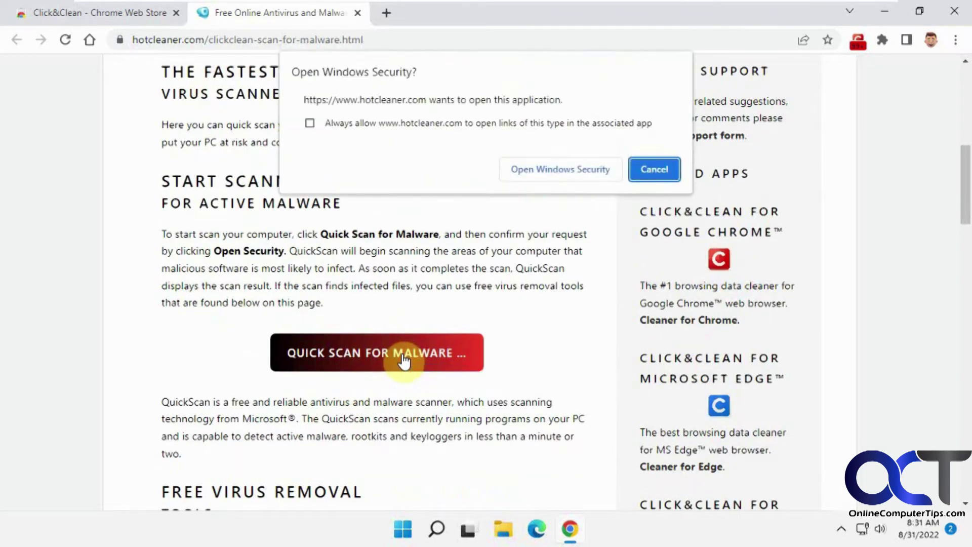
{"action": "left_click", "coordinate": [585, 171]}
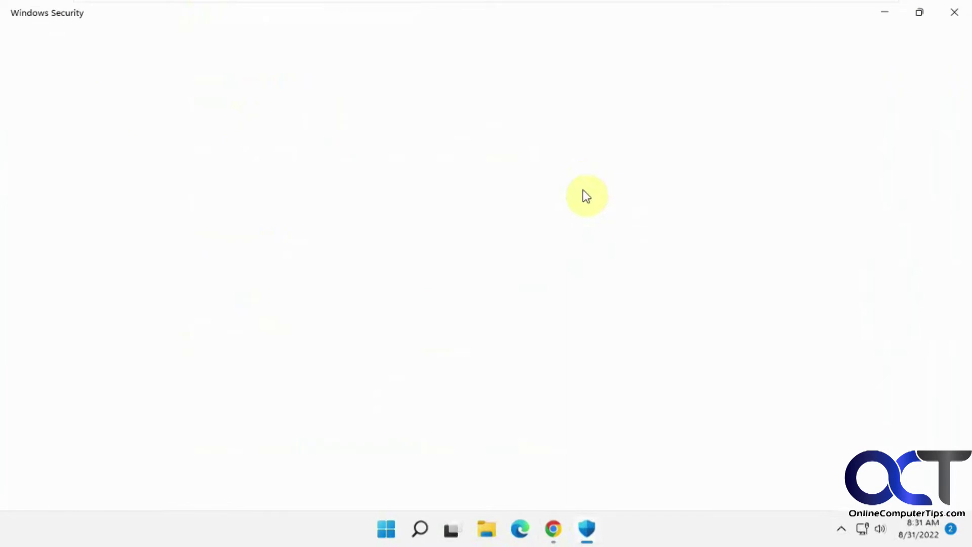
{"action": "left_click", "coordinate": [955, 13]}
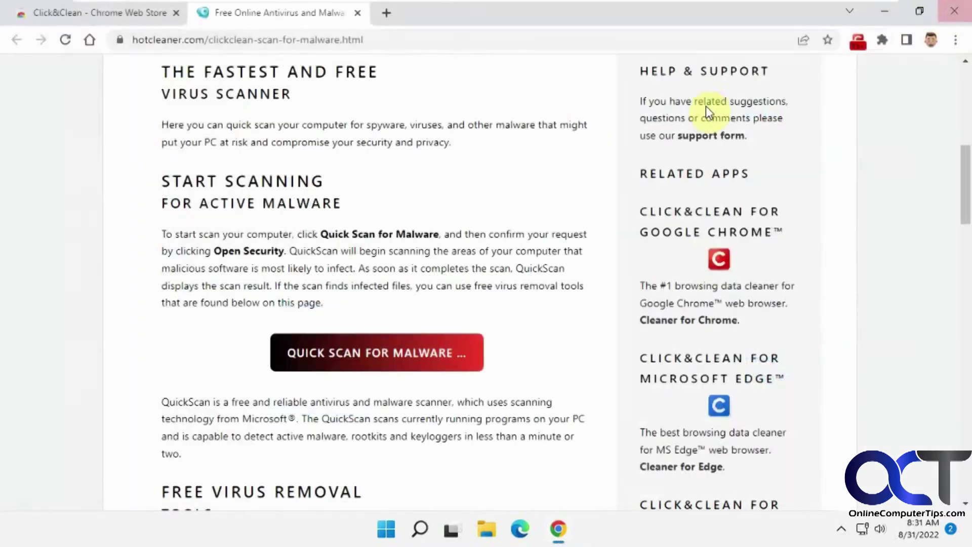
{"action": "left_click", "coordinate": [358, 14]}
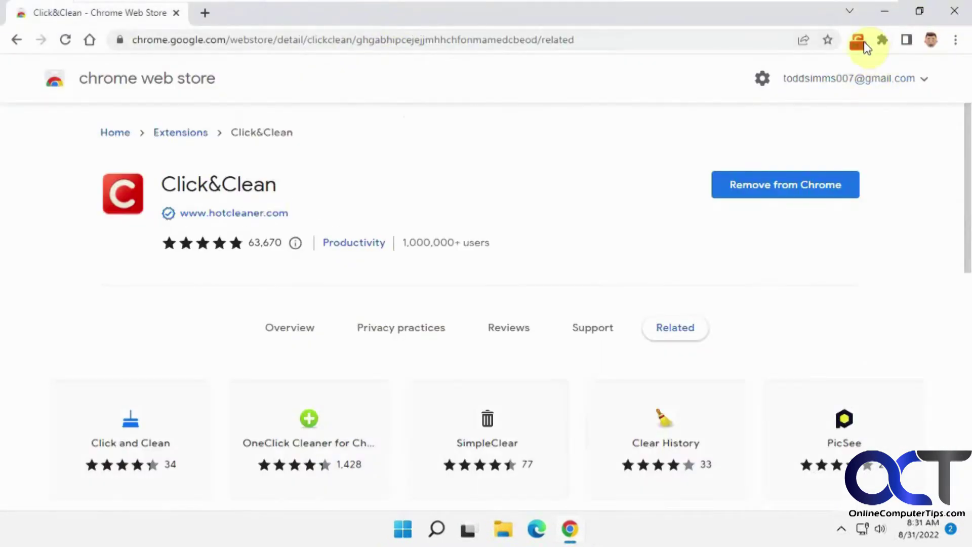
- Use the Click&Clean Memory tile to open Chrome's chrome://system memory usage page
{"action": "left_click", "coordinate": [858, 41]}
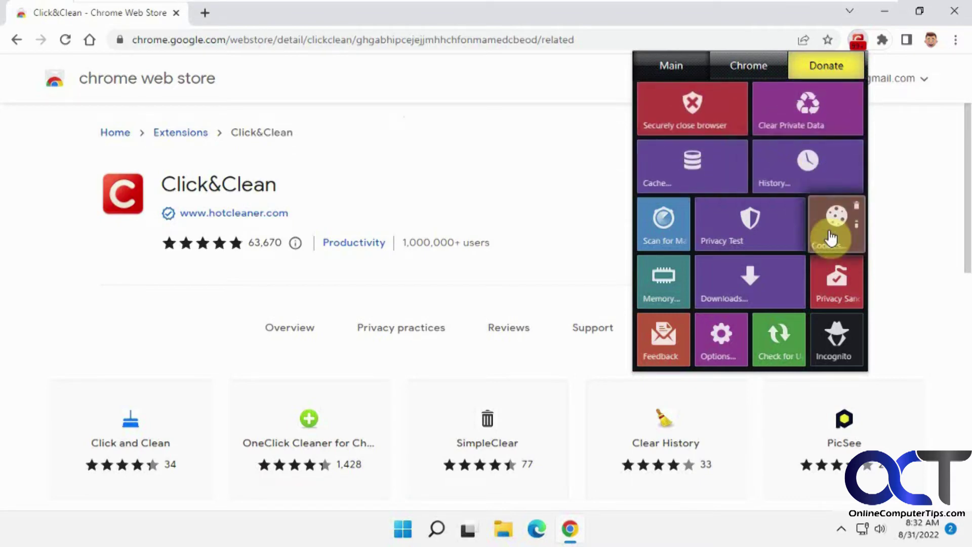
{"action": "left_click", "coordinate": [664, 285]}
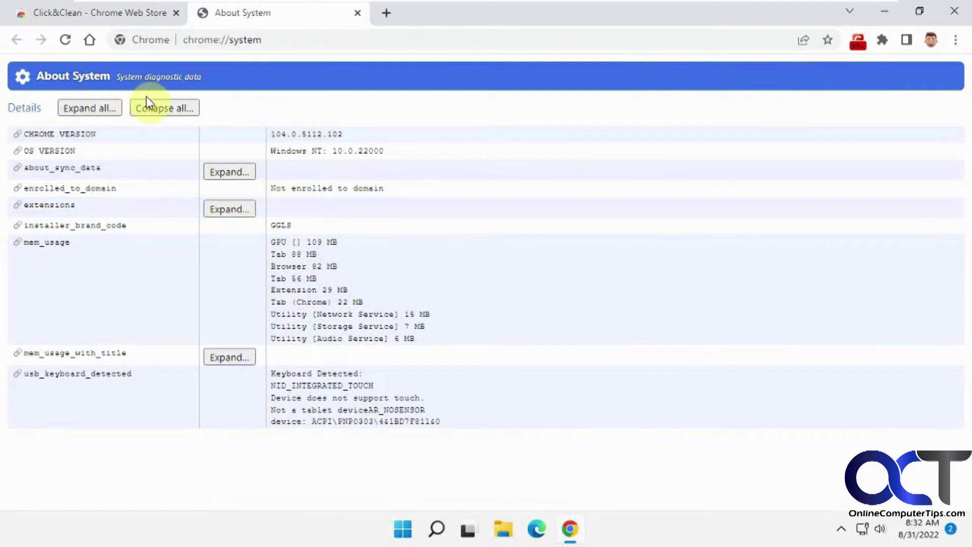
- Close About System, then view Chrome's Downloads list from the popup and close it
{"action": "left_click", "coordinate": [358, 13]}
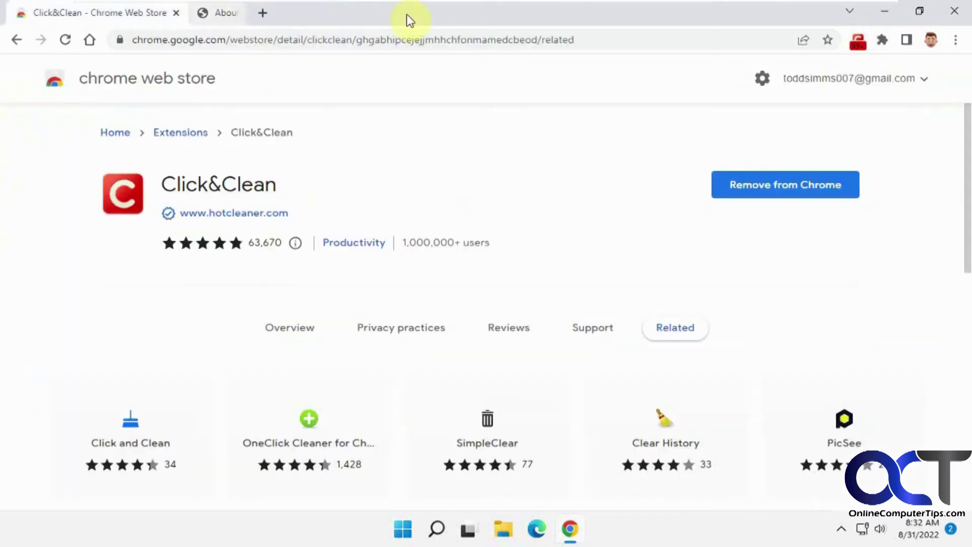
{"action": "left_click", "coordinate": [858, 42]}
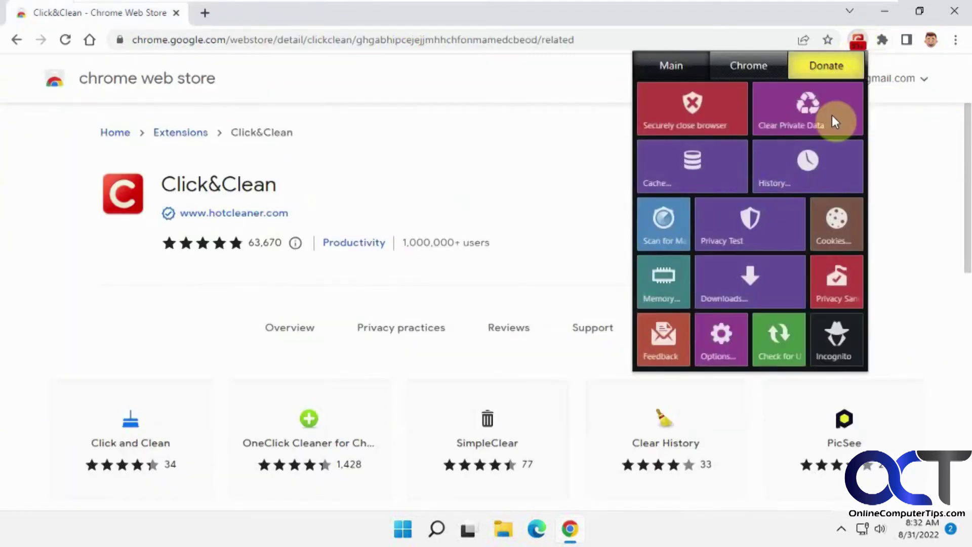
{"action": "left_click", "coordinate": [742, 284]}
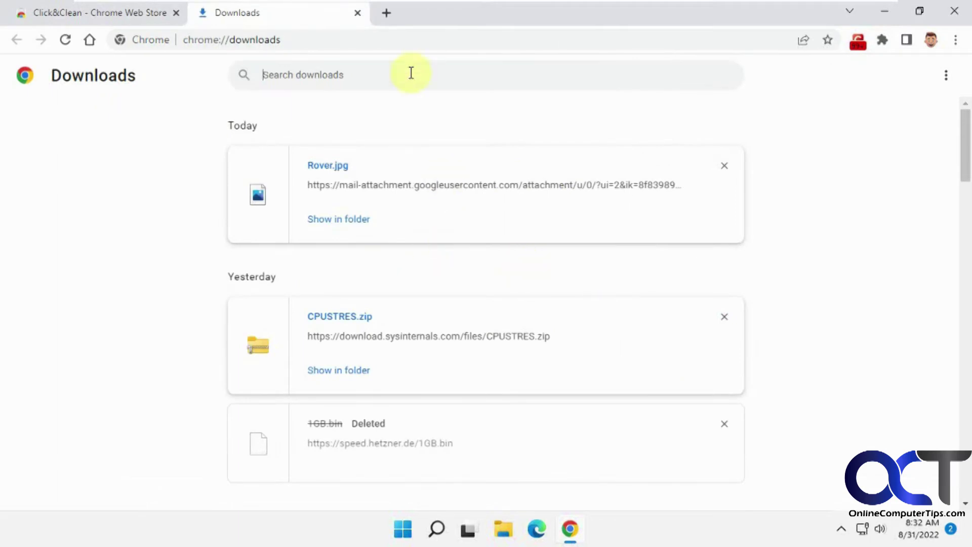
{"action": "left_click", "coordinate": [358, 13]}
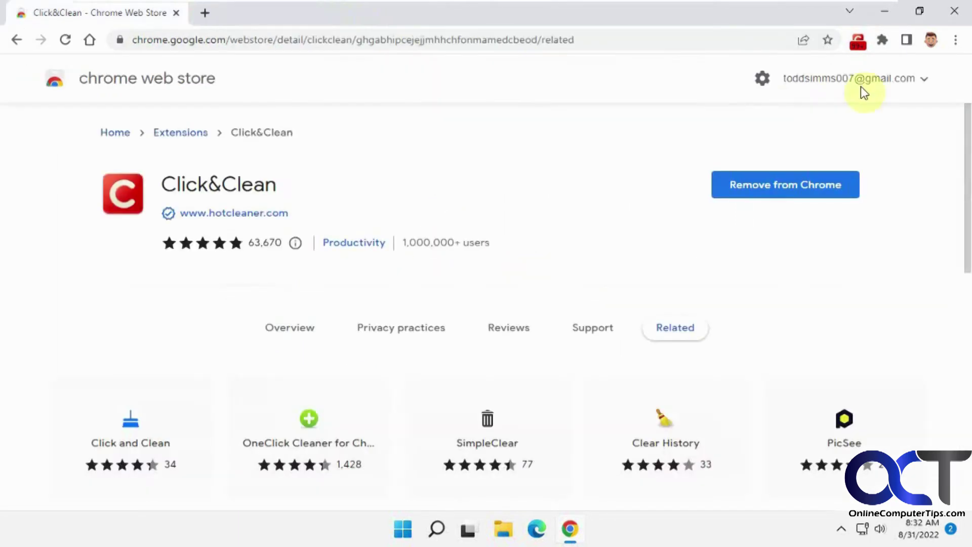
- Look at the Click&Clean Options settings window, close it, and bring the popup back
{"action": "left_click", "coordinate": [859, 38]}
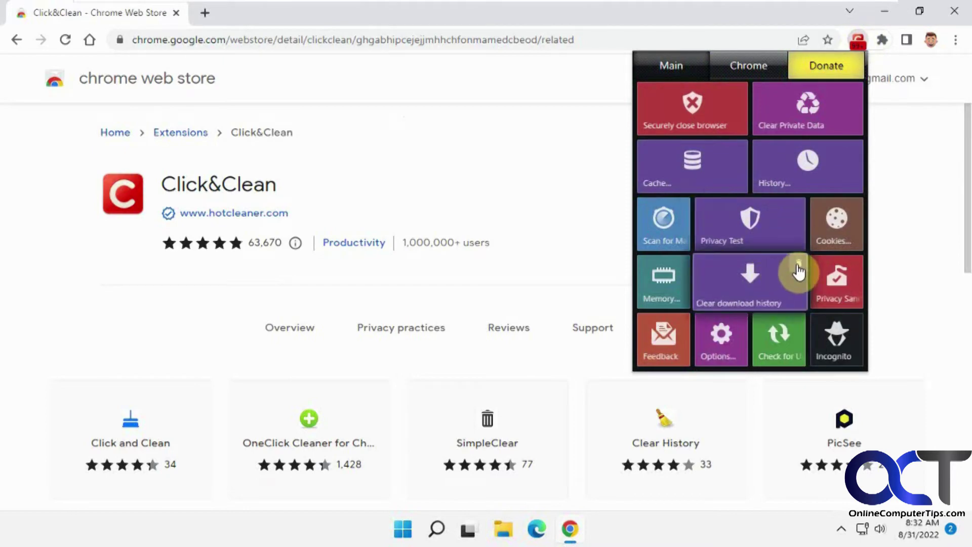
{"action": "left_click", "coordinate": [722, 337]}
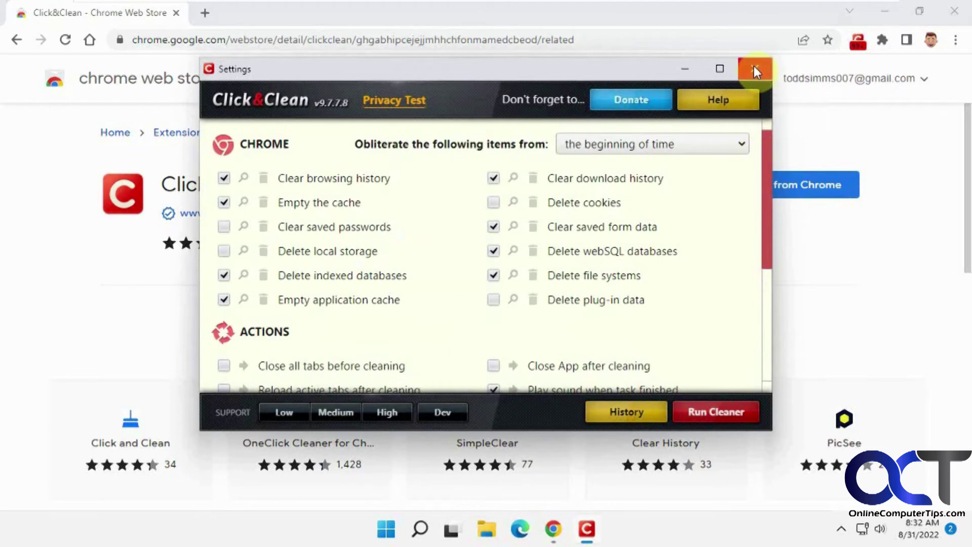
{"action": "left_click", "coordinate": [754, 68]}
{"action": "left_click", "coordinate": [860, 41]}
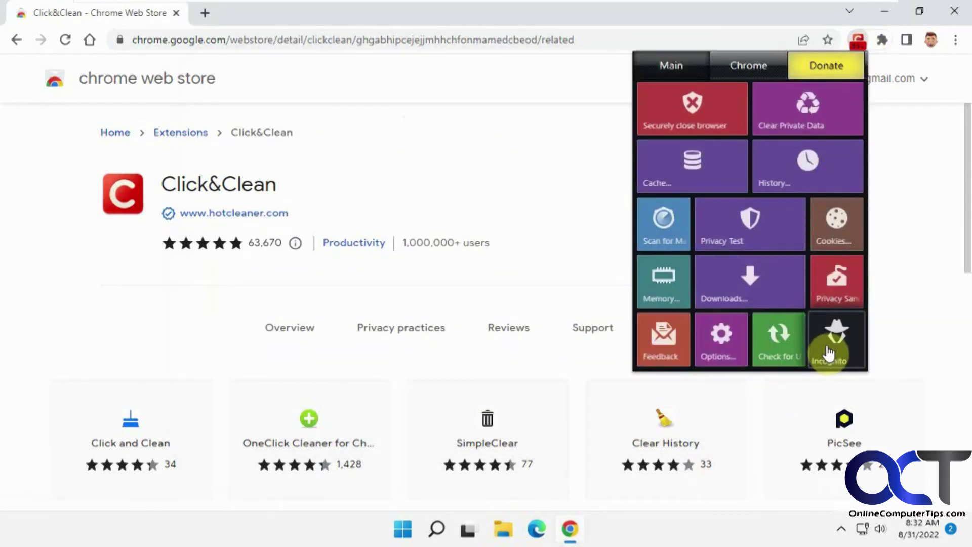
- From the Chrome tools set, view Chrome's Components page and close it
{"action": "left_click", "coordinate": [750, 66]}
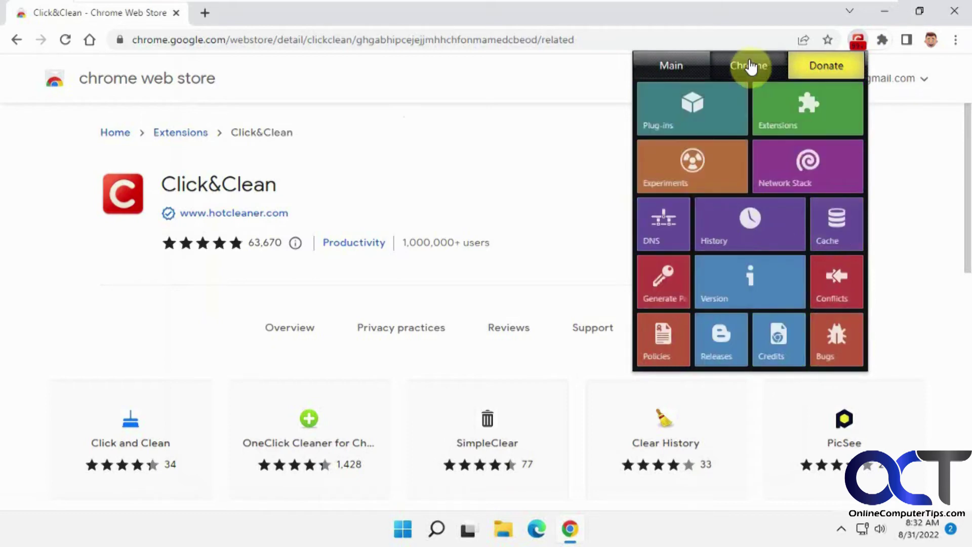
{"action": "left_click", "coordinate": [697, 107]}
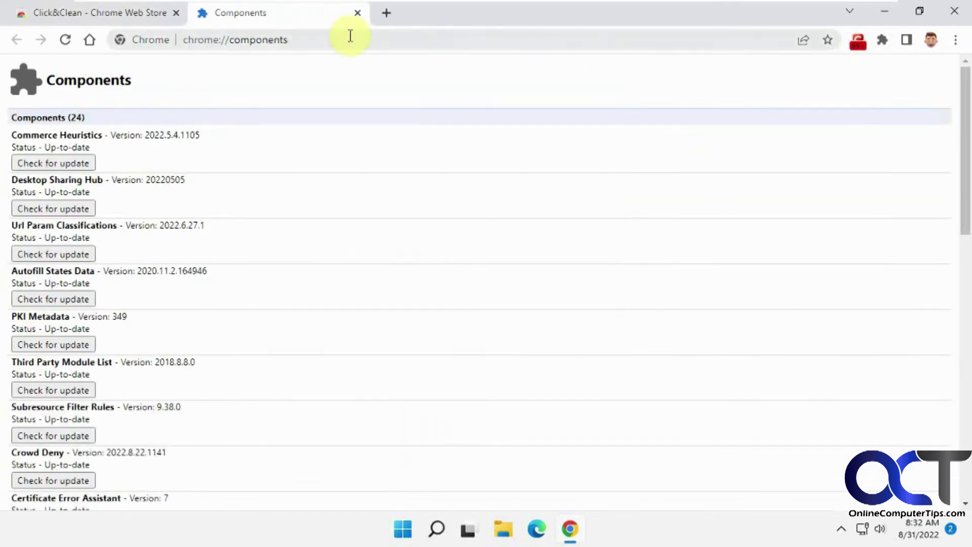
{"action": "left_click", "coordinate": [357, 14]}
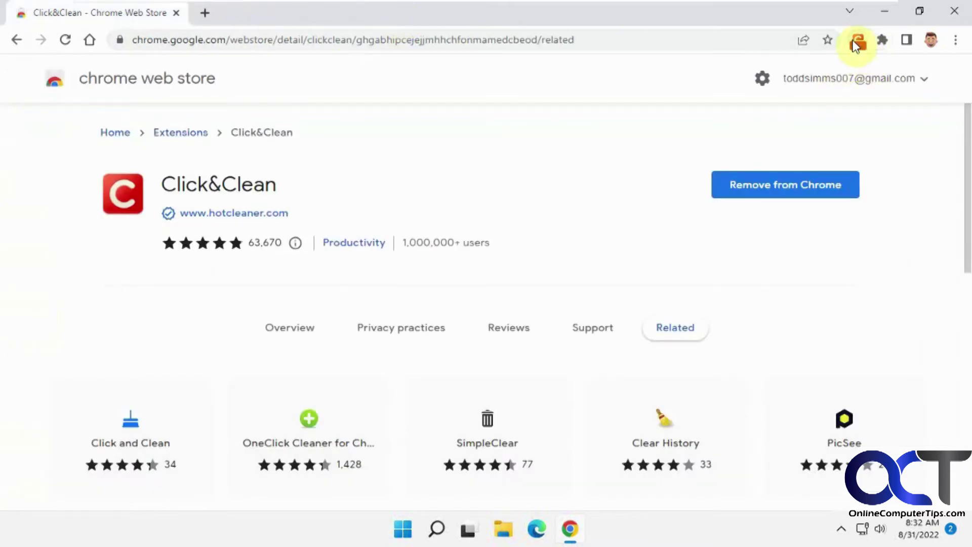
- Open Chrome's Extensions page from the Chrome tools set and close it
{"action": "left_click", "coordinate": [856, 45]}
{"action": "left_click", "coordinate": [763, 66]}
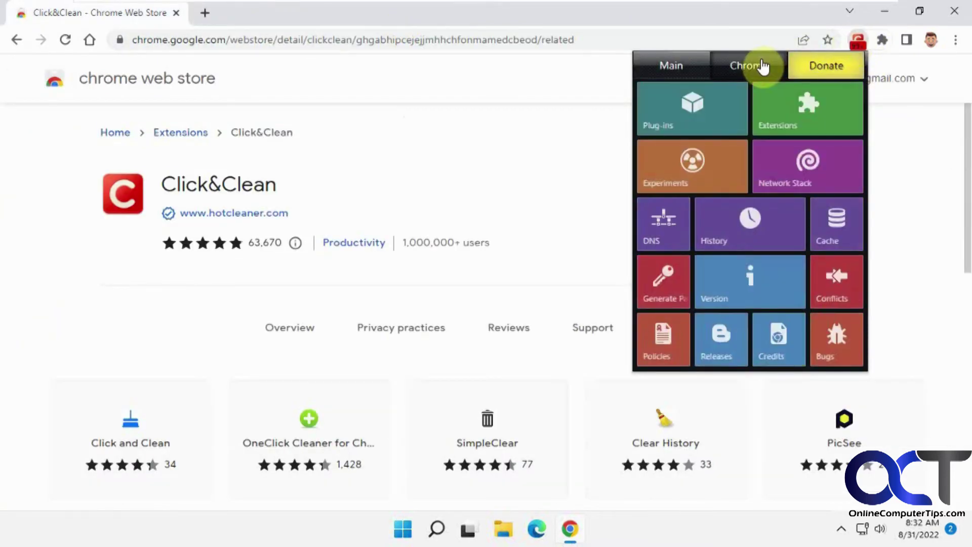
{"action": "left_click", "coordinate": [803, 111]}
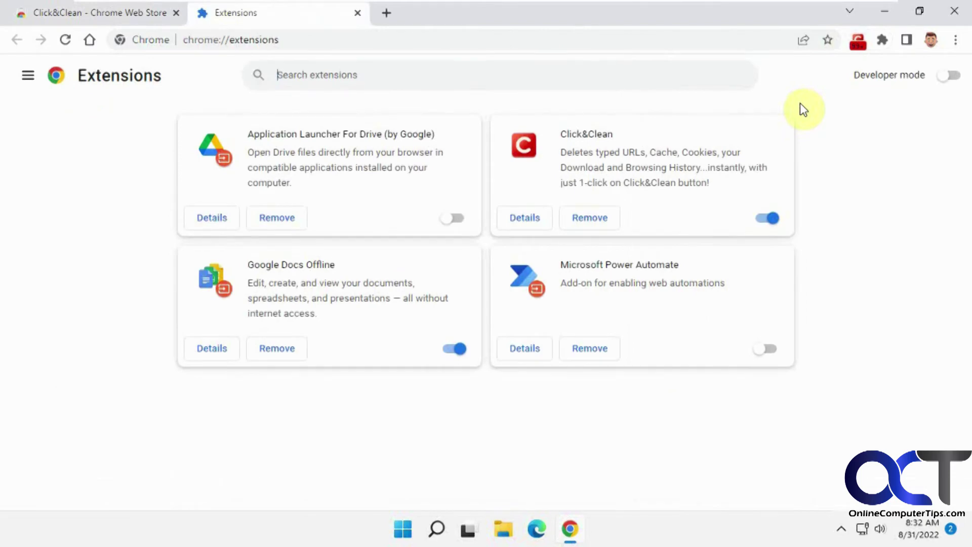
{"action": "left_click", "coordinate": [357, 13]}
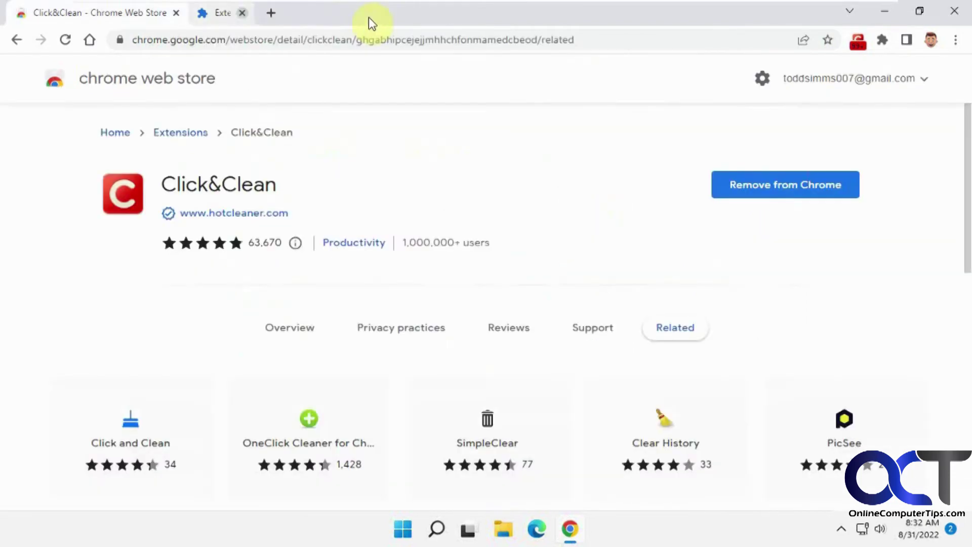
- Launch Chrome's Experiments page (chrome://flags) from the Chrome tools set
{"action": "left_click", "coordinate": [855, 43]}
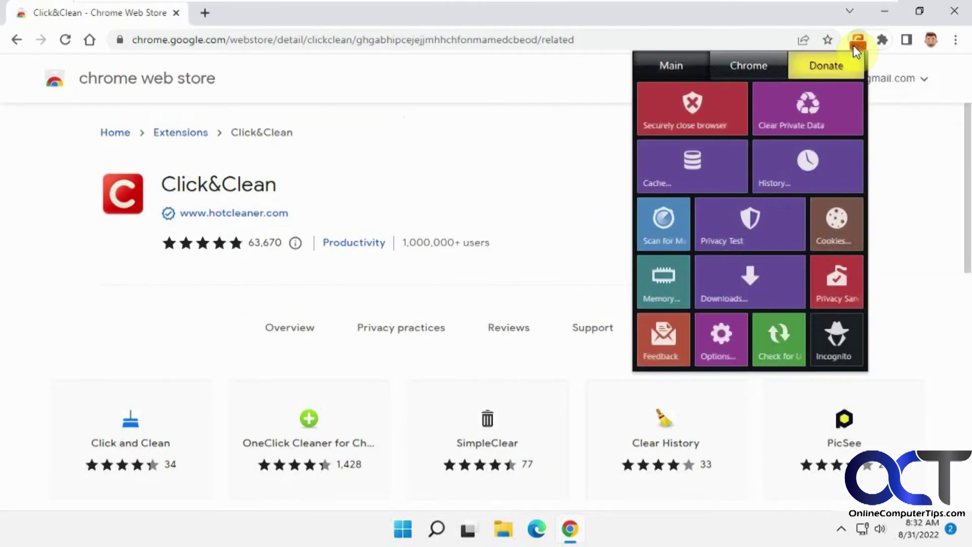
{"action": "left_click", "coordinate": [755, 65]}
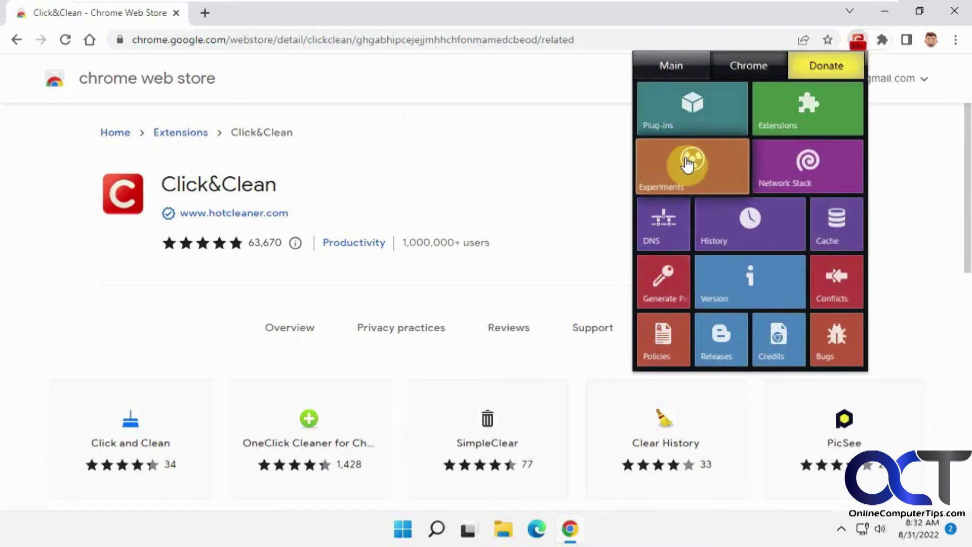
{"action": "left_click", "coordinate": [685, 177]}
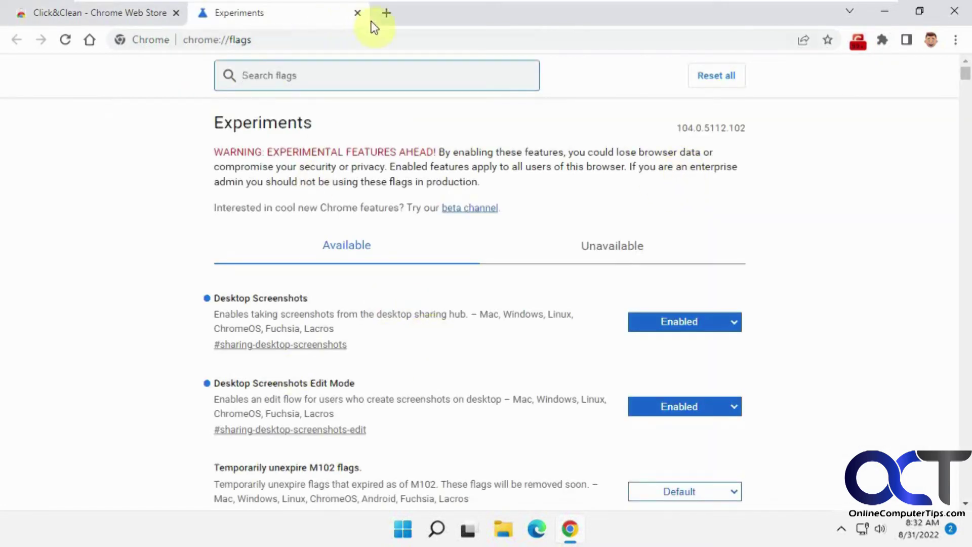
- Close the chrome://flags Experiments page and return to Click&Clean's Chrome tools set
{"action": "left_click", "coordinate": [259, 39]}
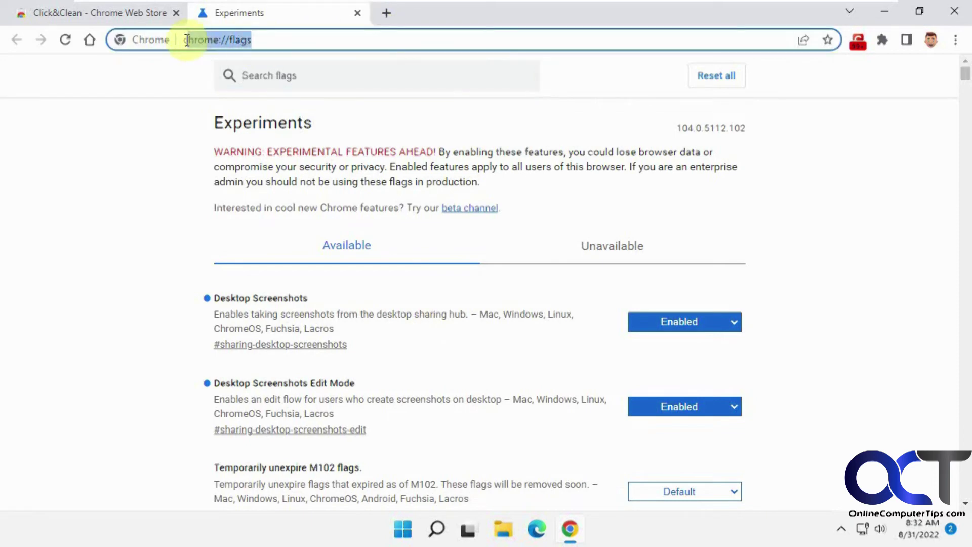
{"action": "left_click", "coordinate": [358, 15]}
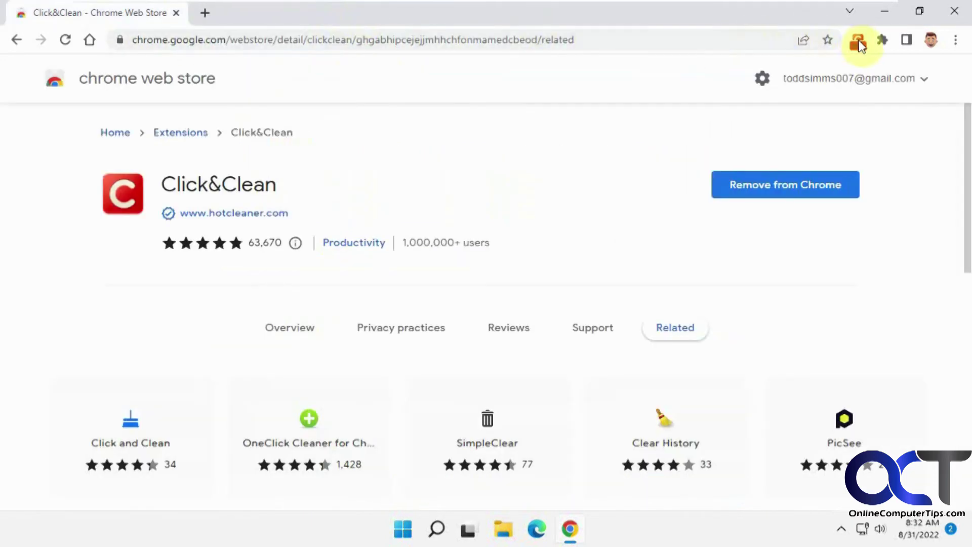
{"action": "left_click", "coordinate": [858, 43]}
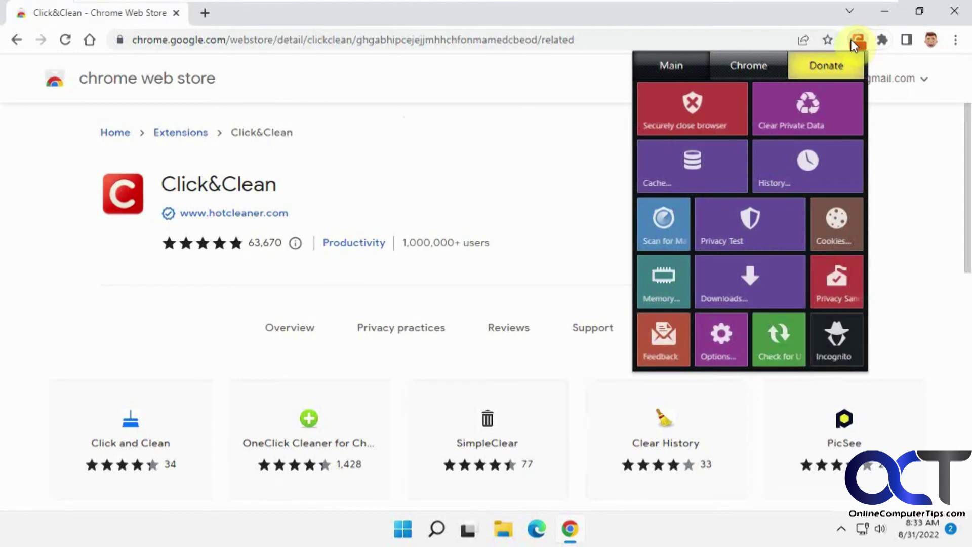
{"action": "left_click", "coordinate": [747, 69]}
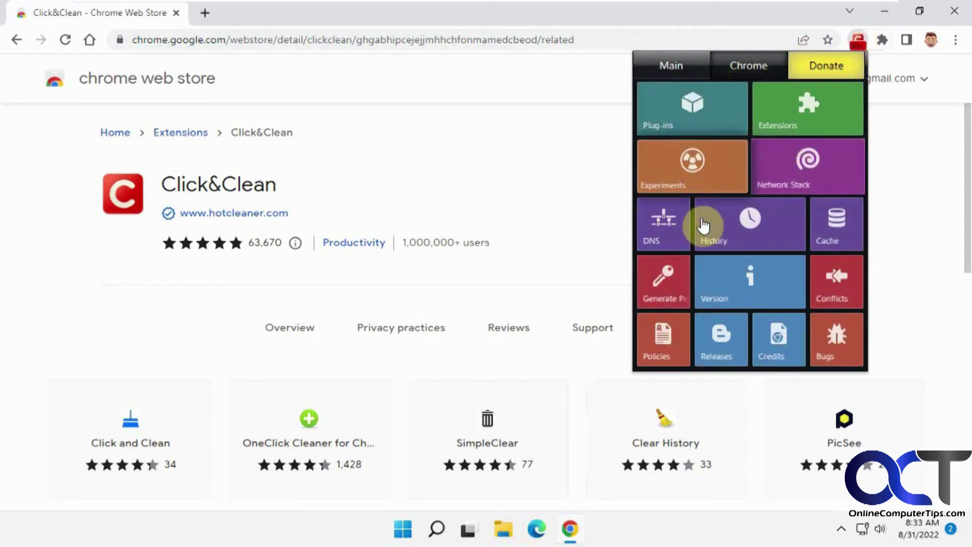
- View Chrome's DNS internals page, close it, and return to the Chrome tools set
{"action": "left_click", "coordinate": [662, 232]}
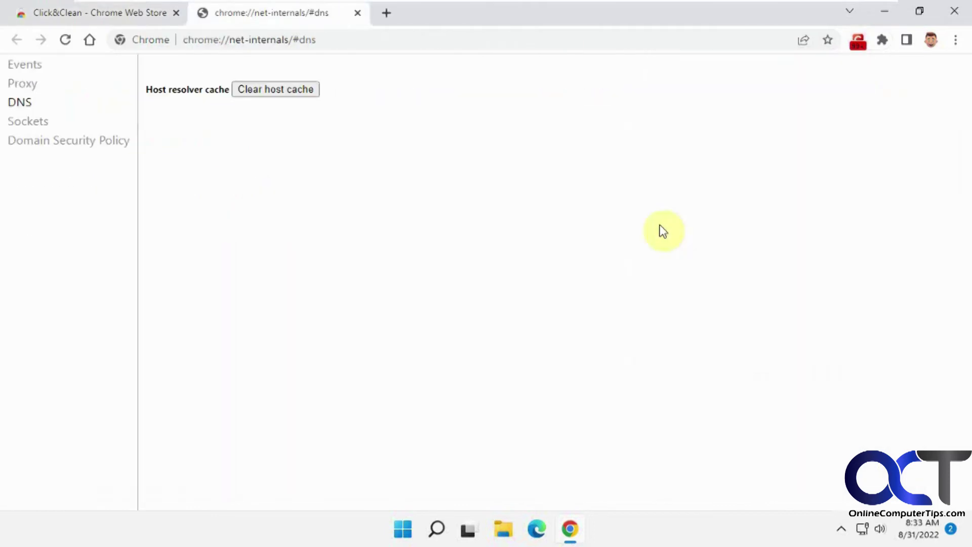
{"action": "left_click", "coordinate": [357, 13]}
{"action": "left_click", "coordinate": [857, 41]}
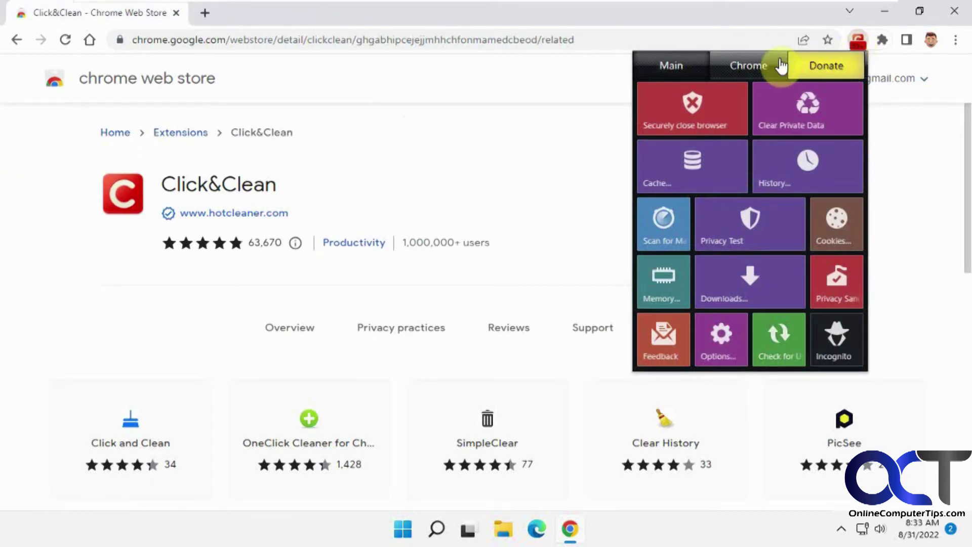
{"action": "left_click", "coordinate": [749, 66]}
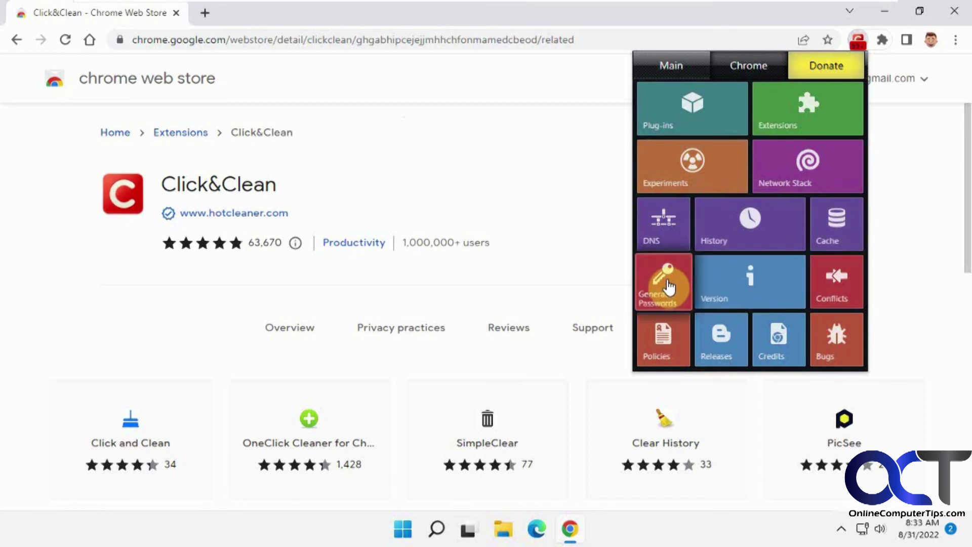
- Generate a new 12-character password, then view and close Chrome's Crashes page
{"action": "left_click", "coordinate": [670, 287]}
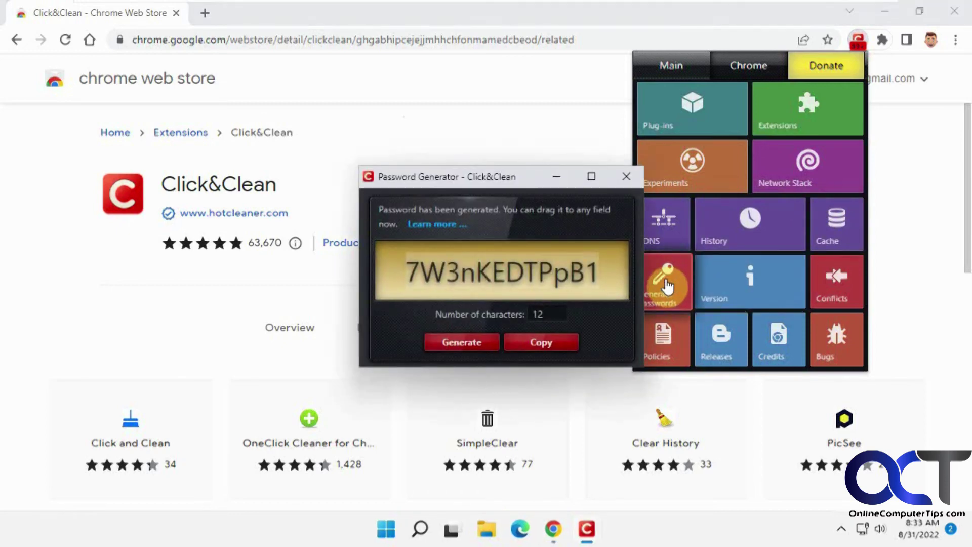
{"action": "left_click", "coordinate": [627, 176]}
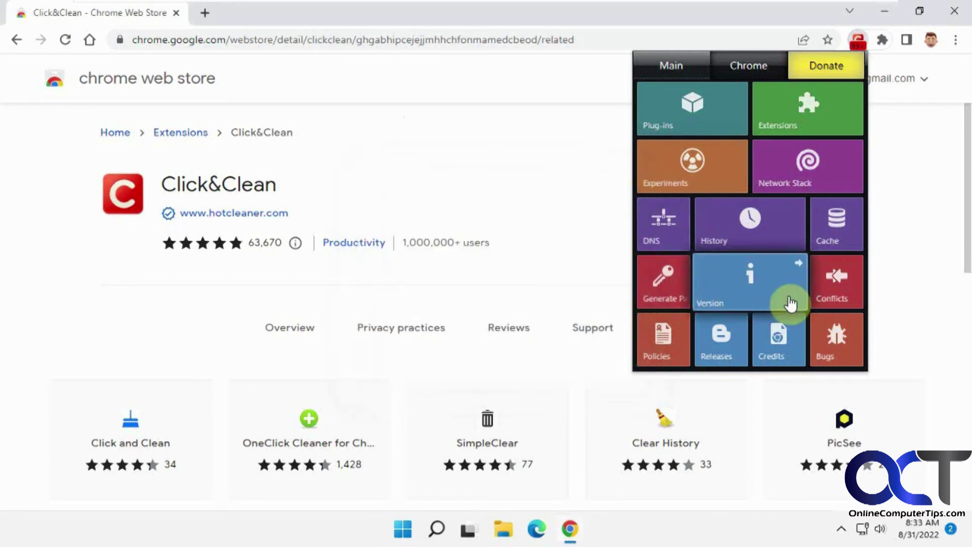
{"action": "left_click", "coordinate": [838, 292]}
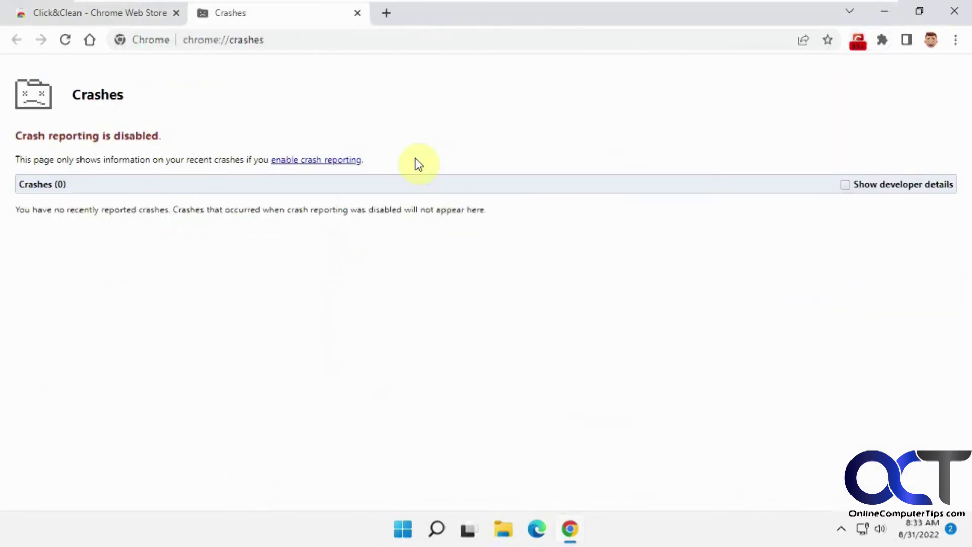
{"action": "left_click", "coordinate": [359, 13]}
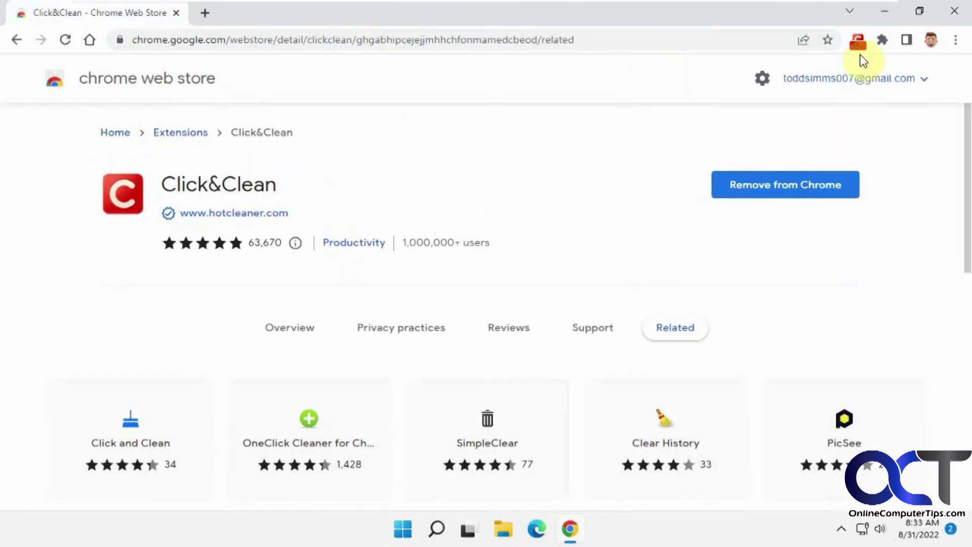
- Open the Chromium bug tracker from the Chrome tools set's Bugs tile
{"action": "left_click", "coordinate": [858, 45]}
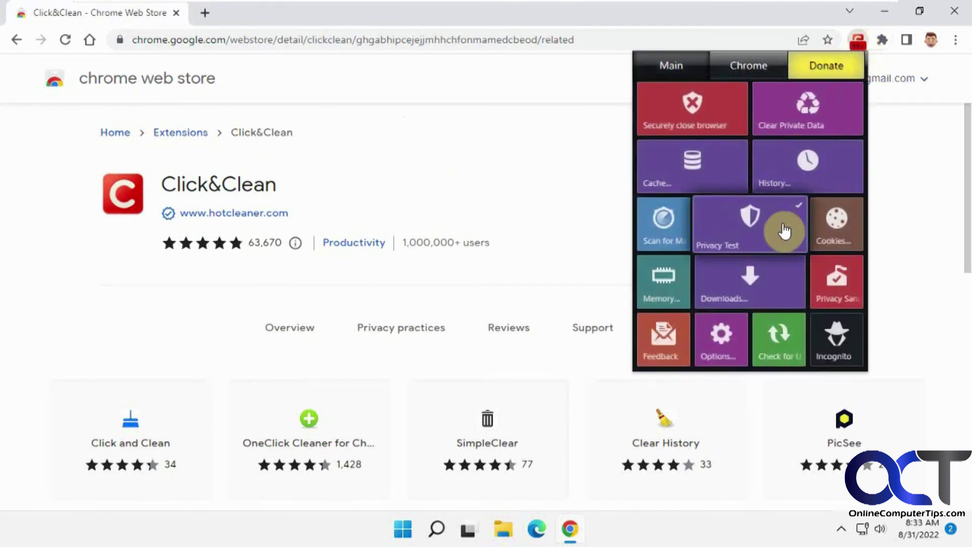
{"action": "left_click", "coordinate": [760, 69]}
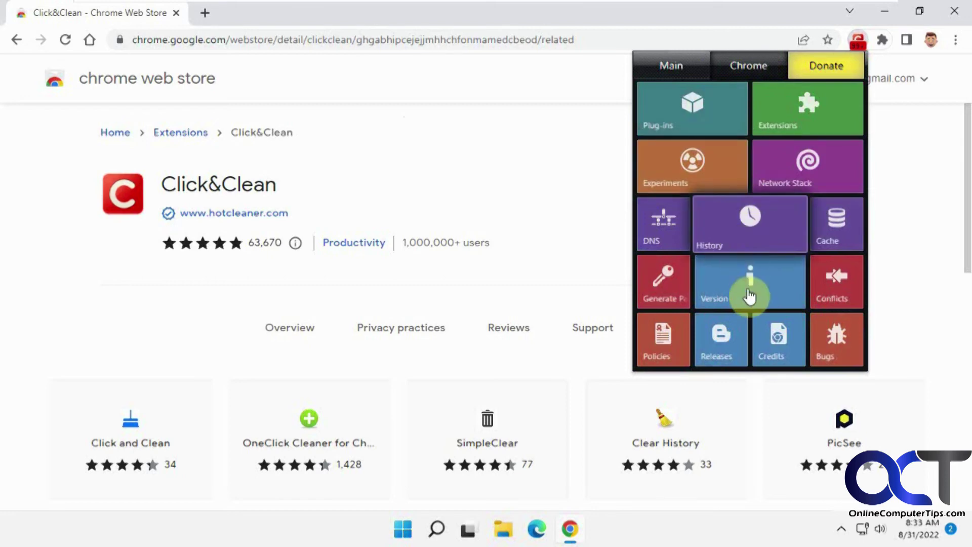
{"action": "left_click", "coordinate": [833, 355]}
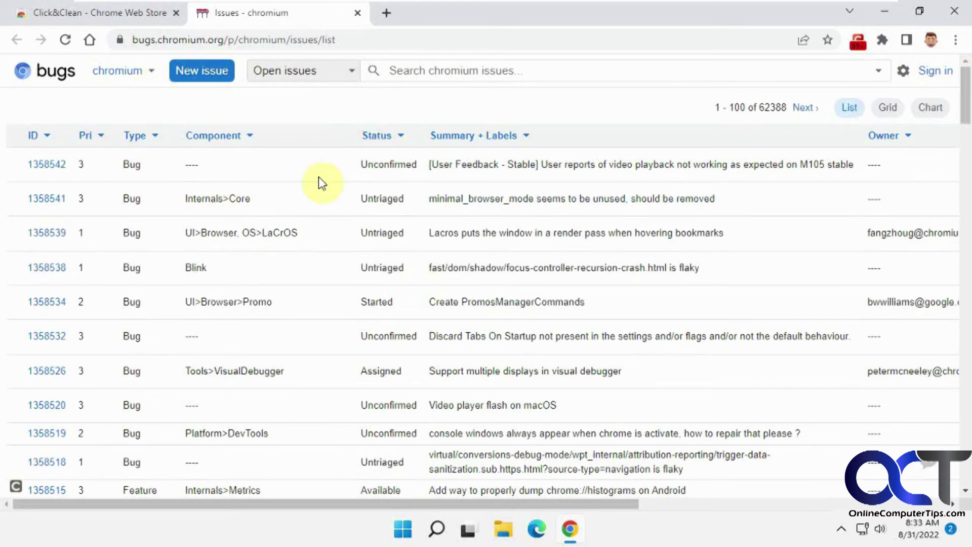
- Close the Chromium issue tracker tab and return to Click&Clean's Chrome tools set
{"action": "left_click", "coordinate": [358, 14]}
{"action": "left_click", "coordinate": [858, 42]}
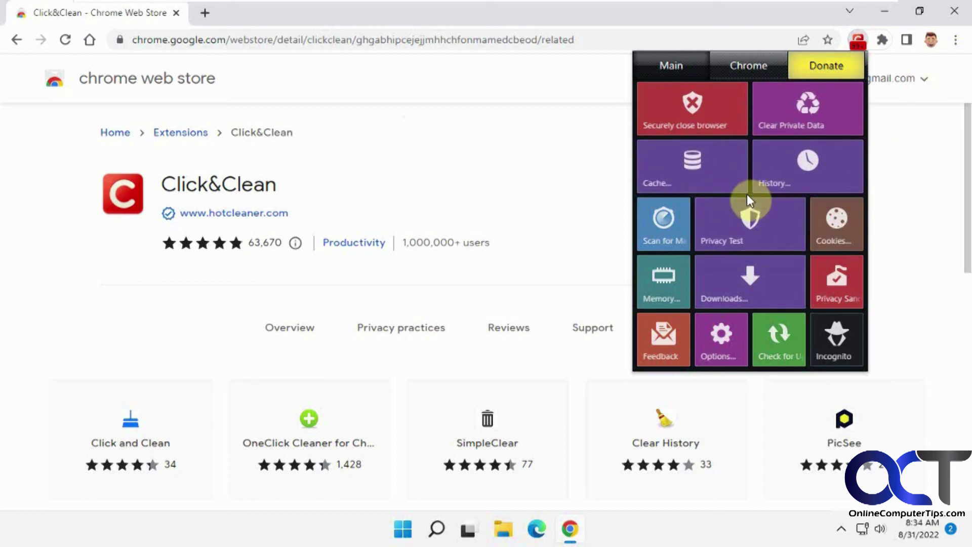
{"action": "left_click", "coordinate": [739, 68]}
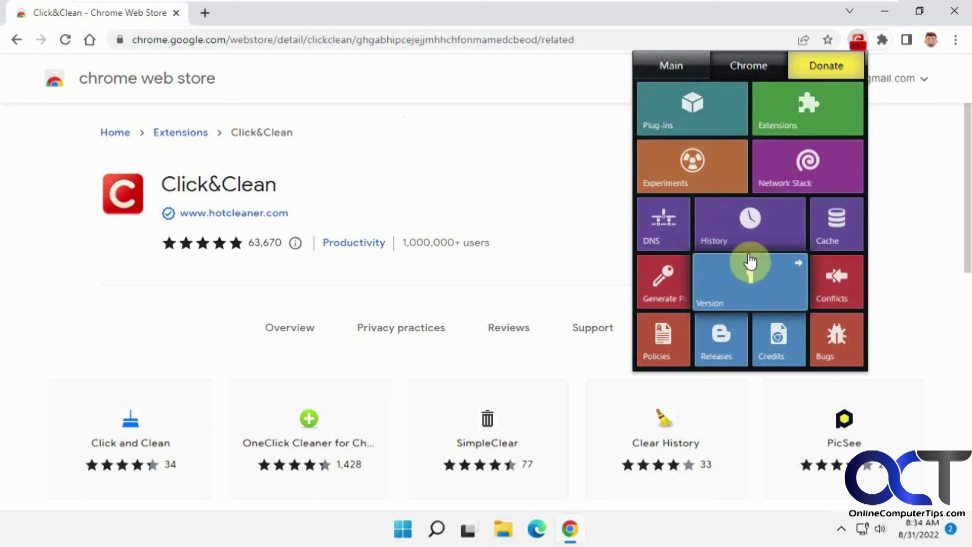
- Close the Click&Clean popup and reveal Remove from Chrome in its Extensions menu without removing it
{"action": "left_click", "coordinate": [520, 208]}
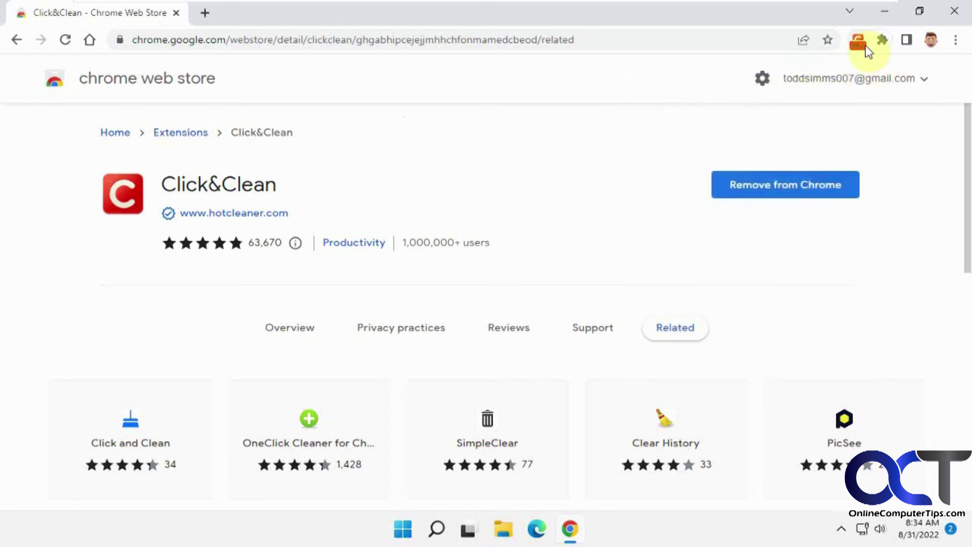
{"action": "left_click", "coordinate": [882, 40]}
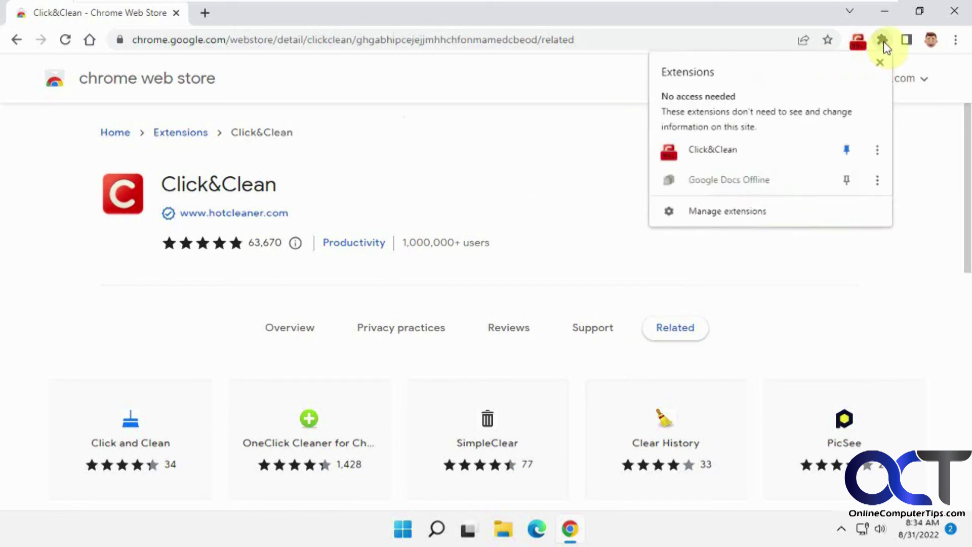
{"action": "left_click", "coordinate": [878, 152]}
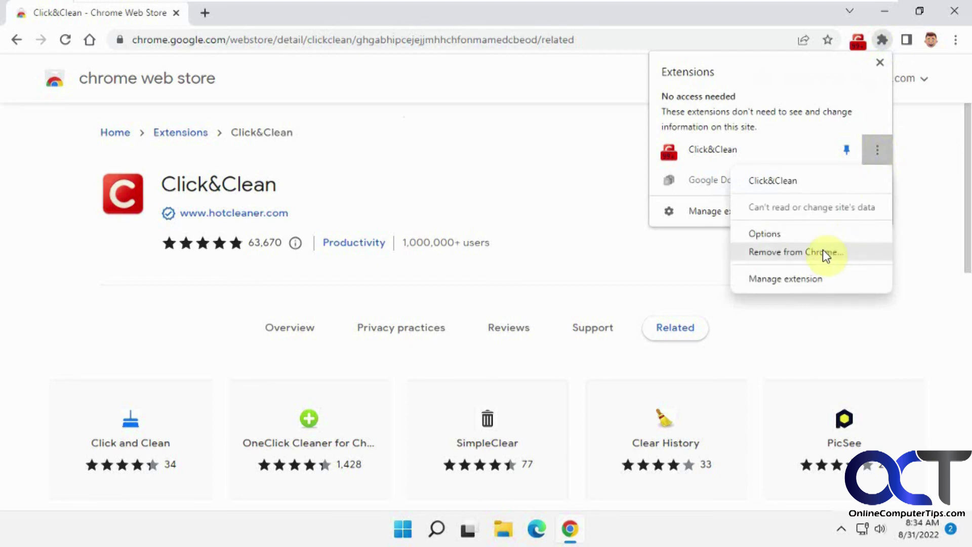
{"action": "left_click", "coordinate": [922, 242]}
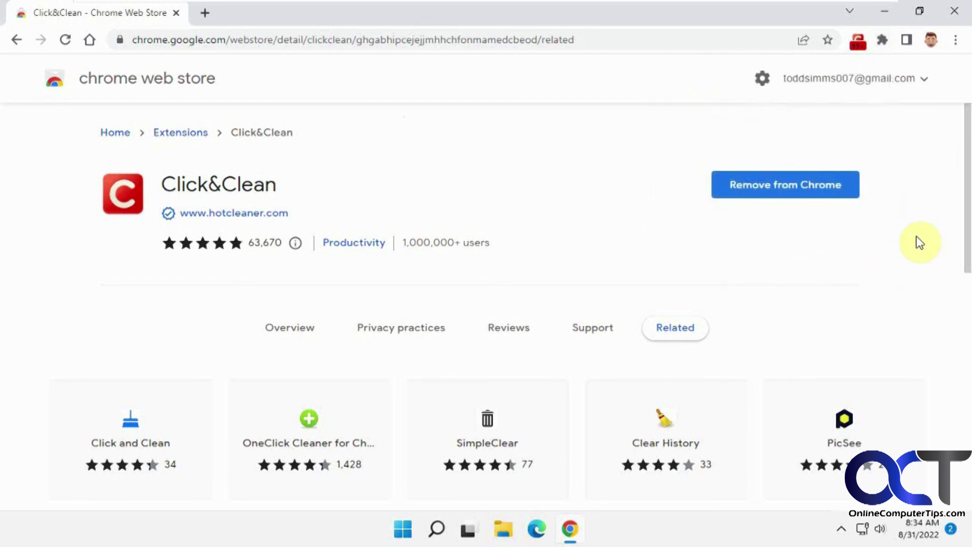